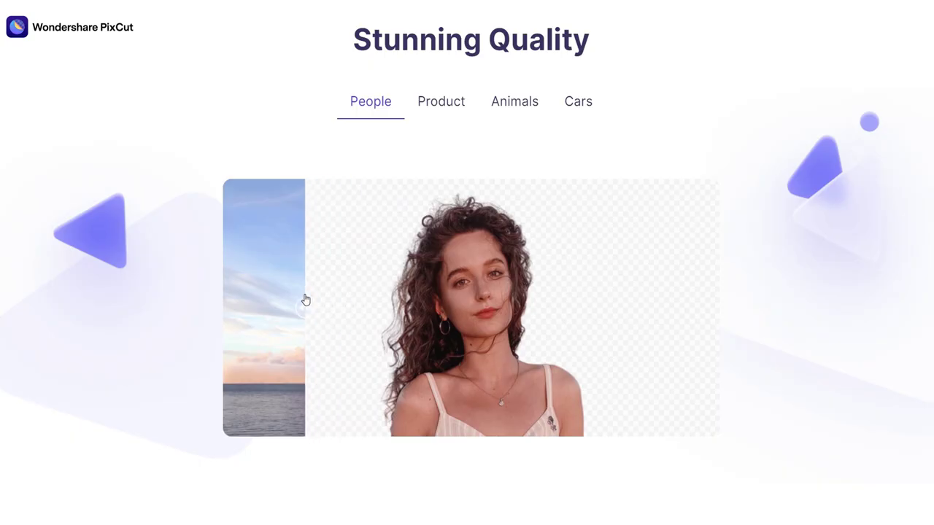
Upload image.jpg from the IMAGES folder to the background remover
left_click_drag(302, 299, 358, 312)
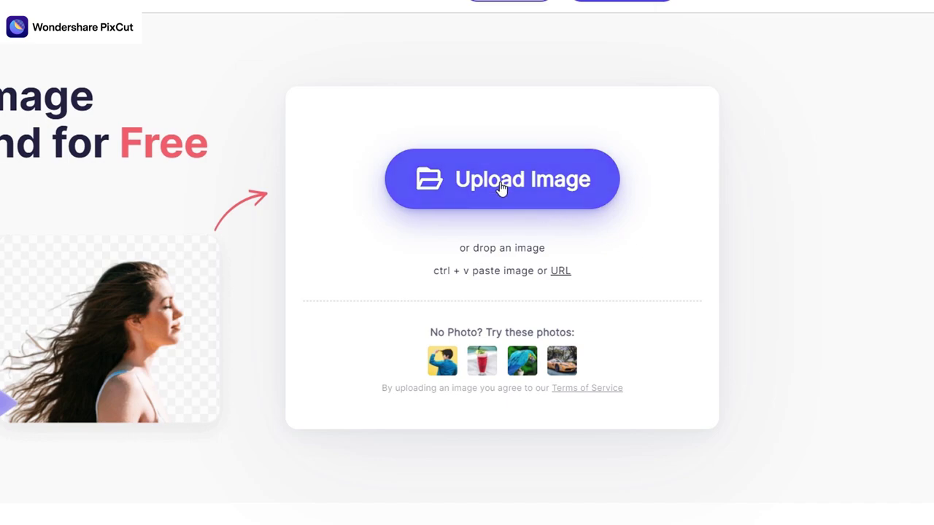
left_click(503, 186)
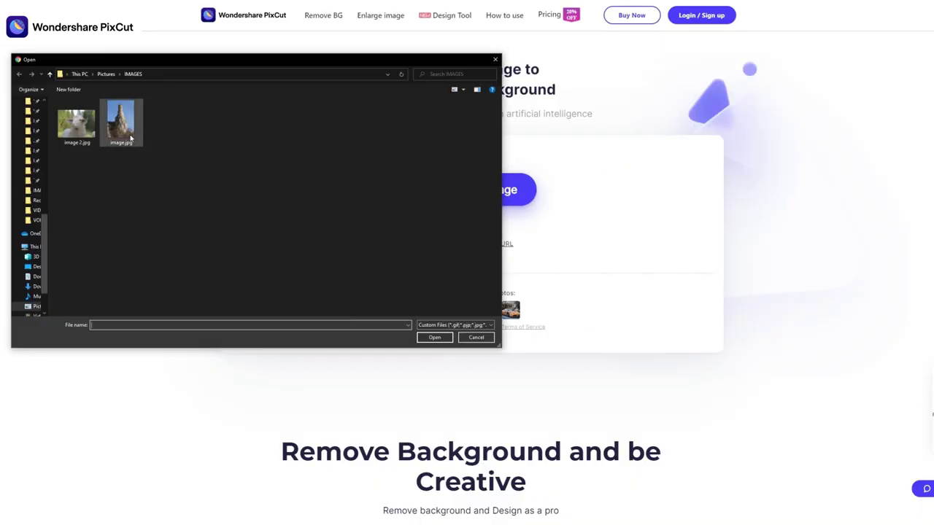
double_click(130, 137)
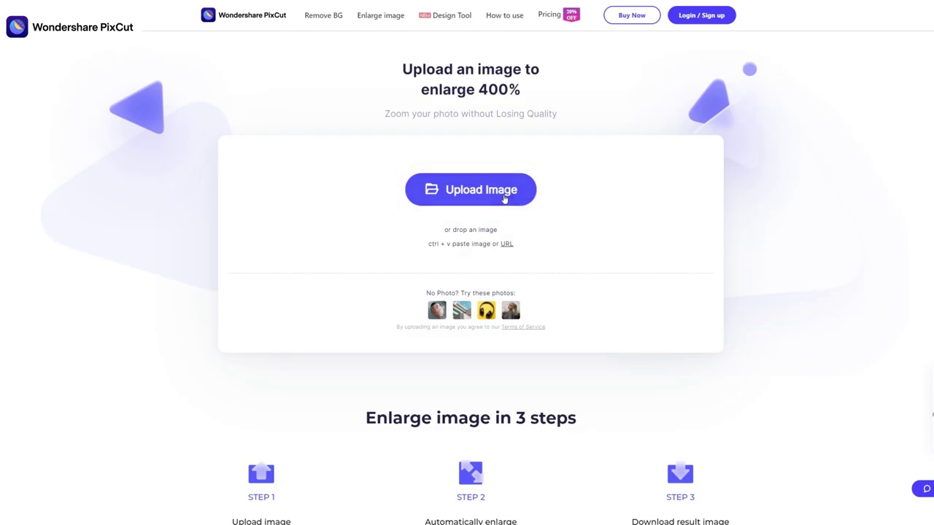
Upload image 2.jpg to the image enlarger
left_click(469, 188)
double_click(89, 132)
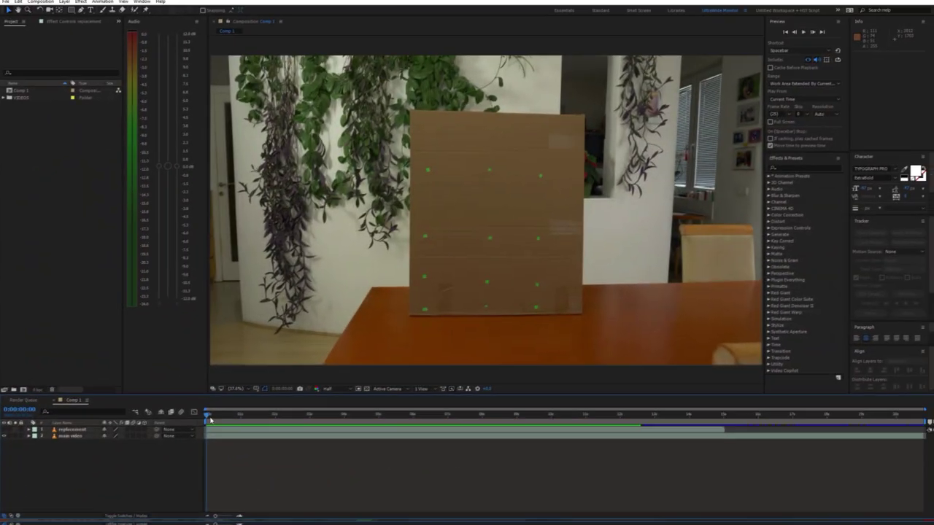
Switch to After Effects and preview the main video and the replacement footage, leaving the replacement layer hidden
left_click_drag(267, 422, 594, 396)
key("Home")
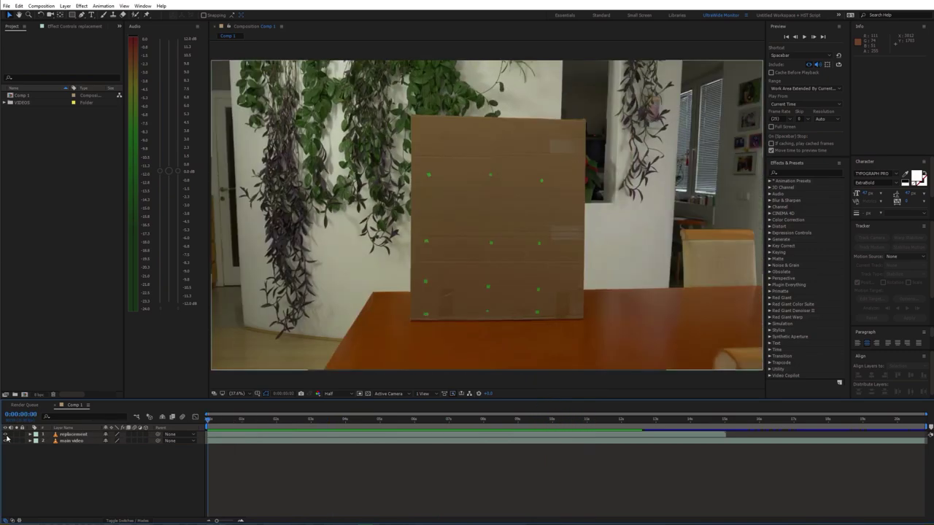
left_click(6, 434)
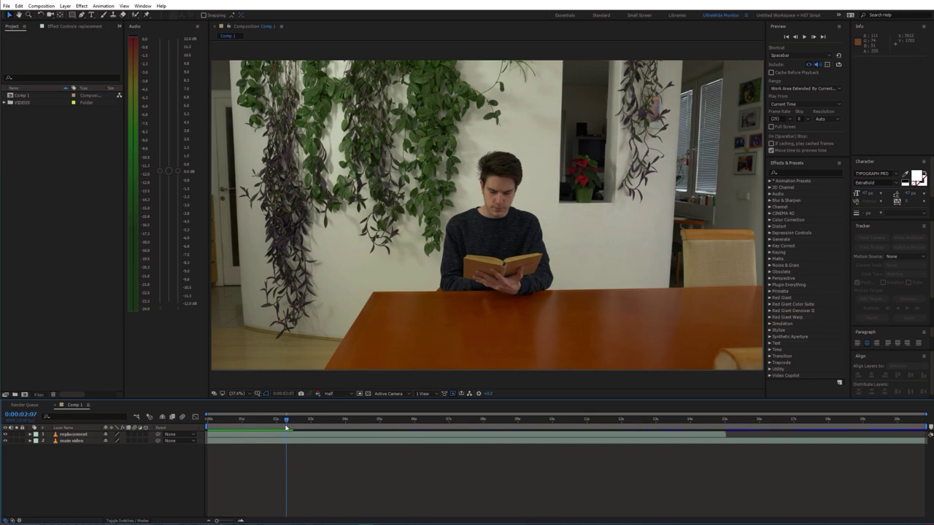
left_click(6, 435)
Duplicate the main video layer, split the copy at 0:00:10:03 and delete the part after the split
left_click(71, 441)
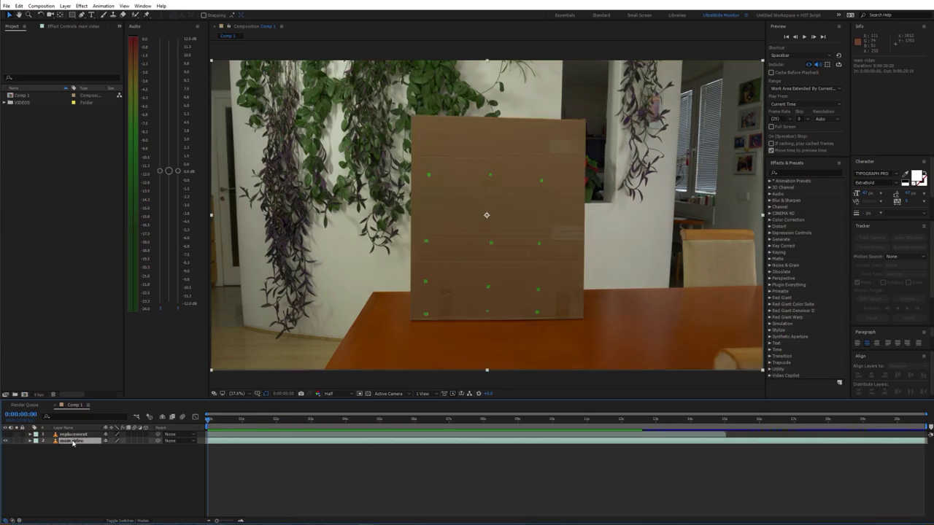
key("ctrl+d")
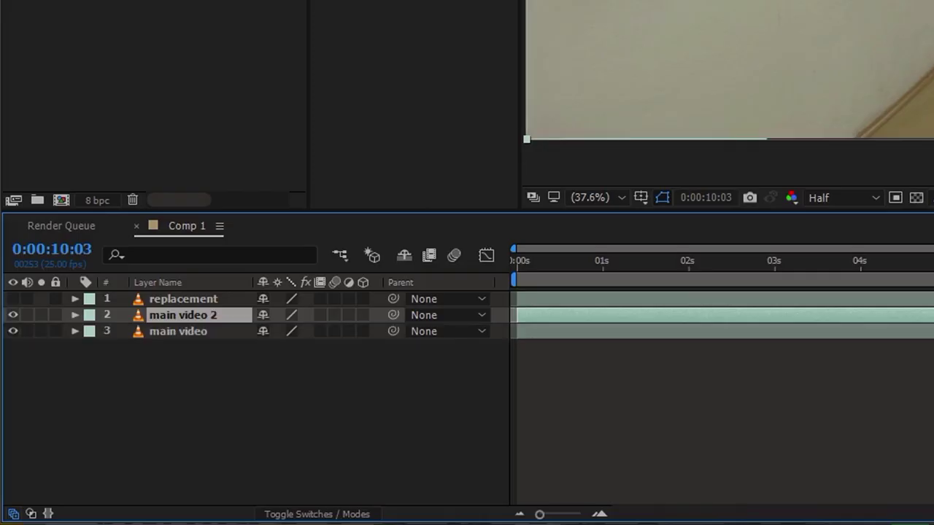
key("ctrl+shift+d")
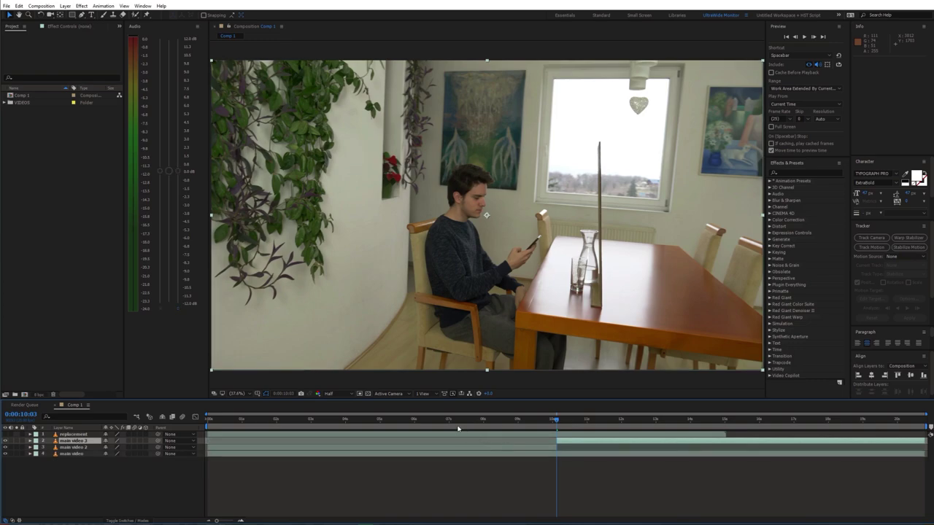
key("Delete")
left_click_drag(453, 424, 227, 430)
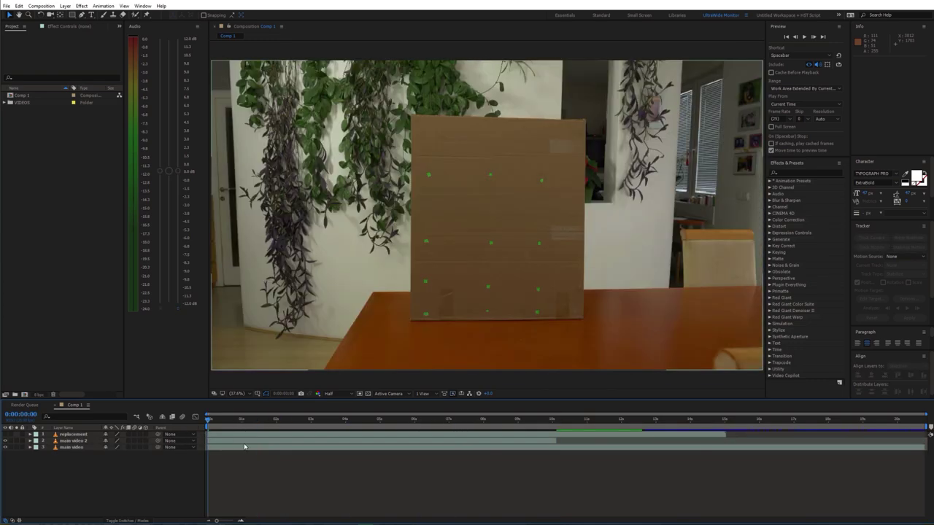
Apply the 3D Camera Tracker effect to main video 2 with the shot type set to Variable Zoom
left_click(244, 441)
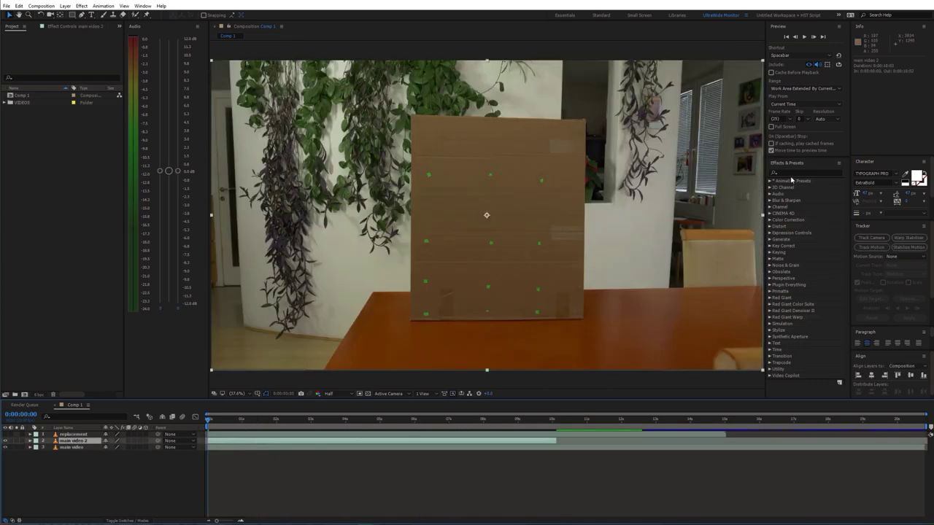
left_click(790, 174)
type("camera")
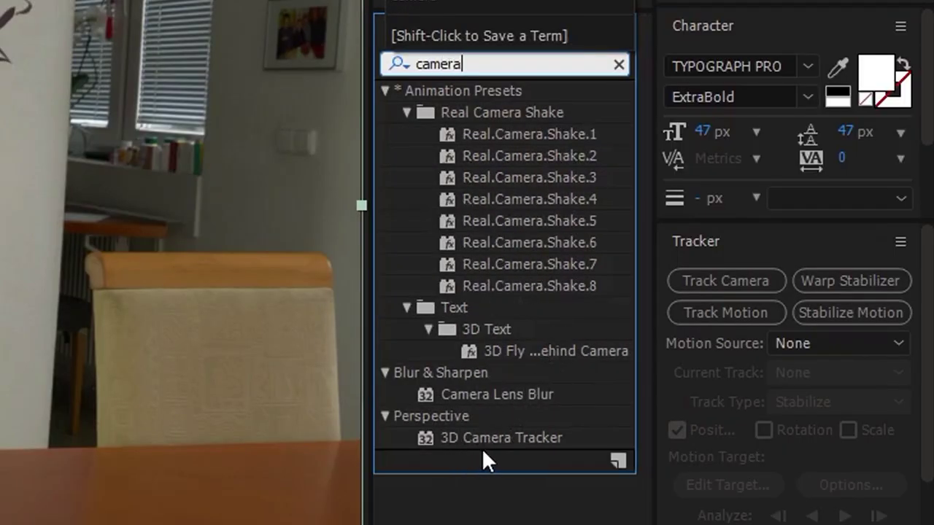
left_click_drag(498, 440, 256, 443)
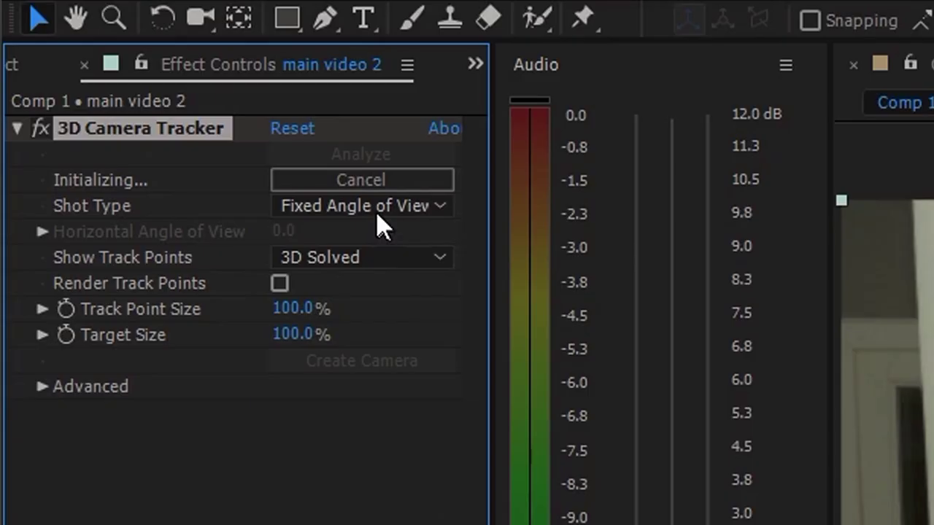
left_click(94, 63)
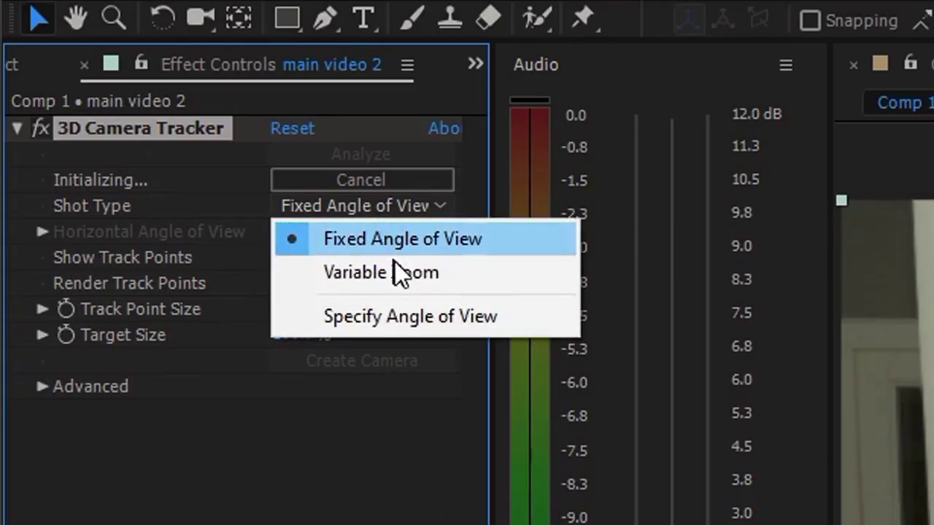
left_click(407, 282)
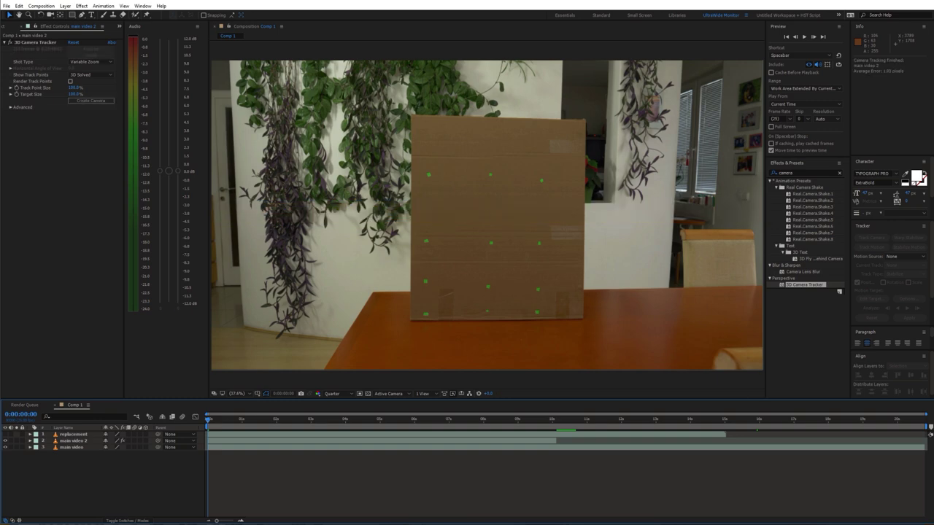
Create a solid and camera from the track points on the cardboard at the first frame, and hide the solid
left_click(35, 42)
mouse_move(219, 420)
left_mouse_down()
mouse_move(386, 414)
mouse_move(209, 417)
left_mouse_up()
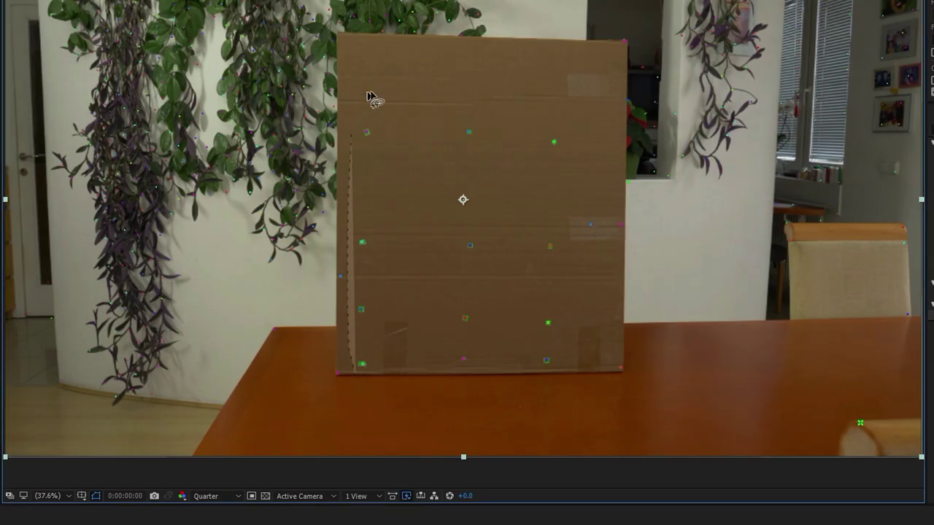
left_click_drag(368, 95, 584, 406)
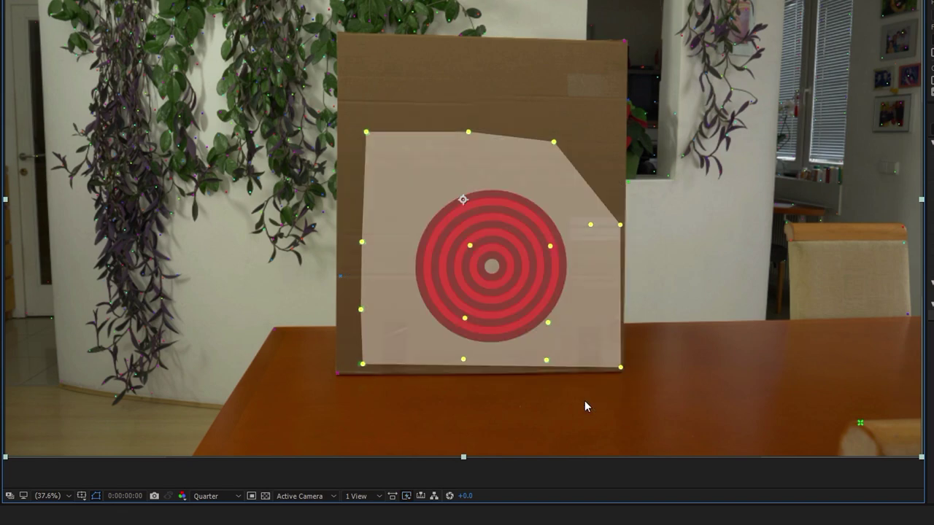
right_click(466, 321)
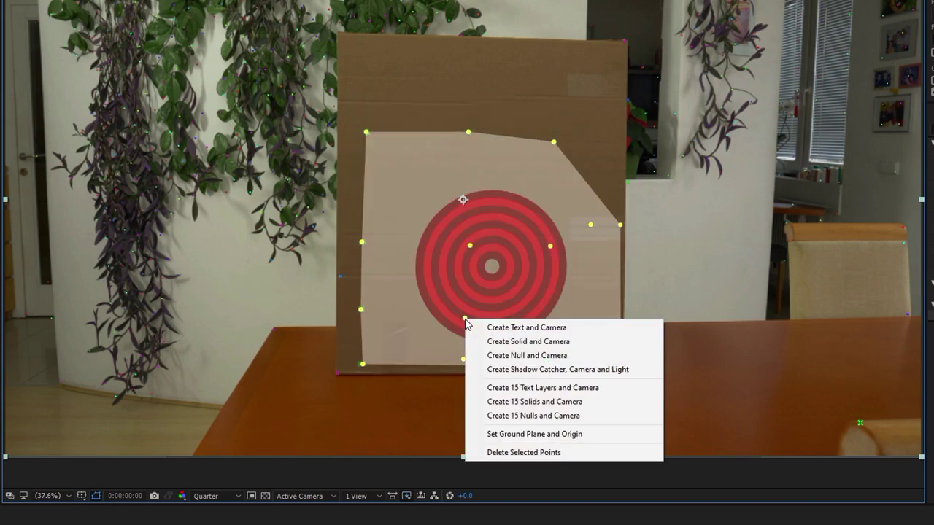
left_click(496, 345)
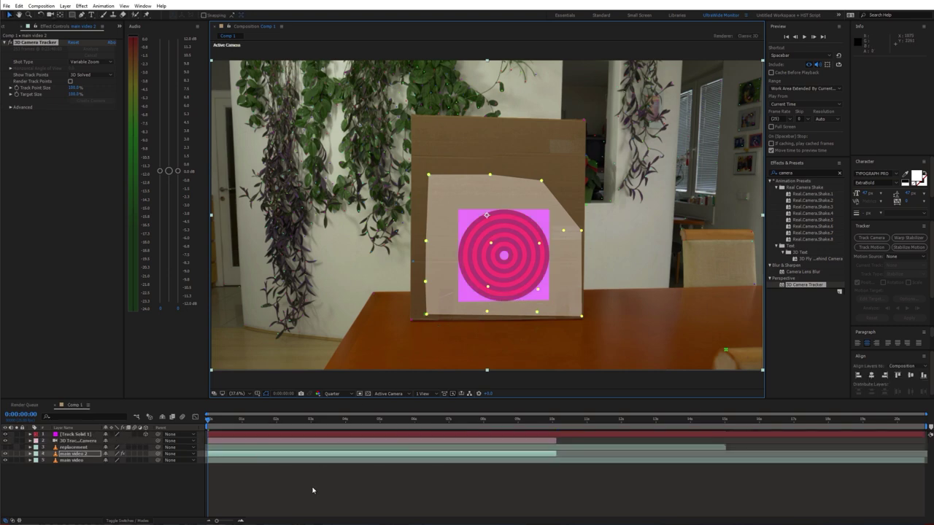
left_click(312, 490)
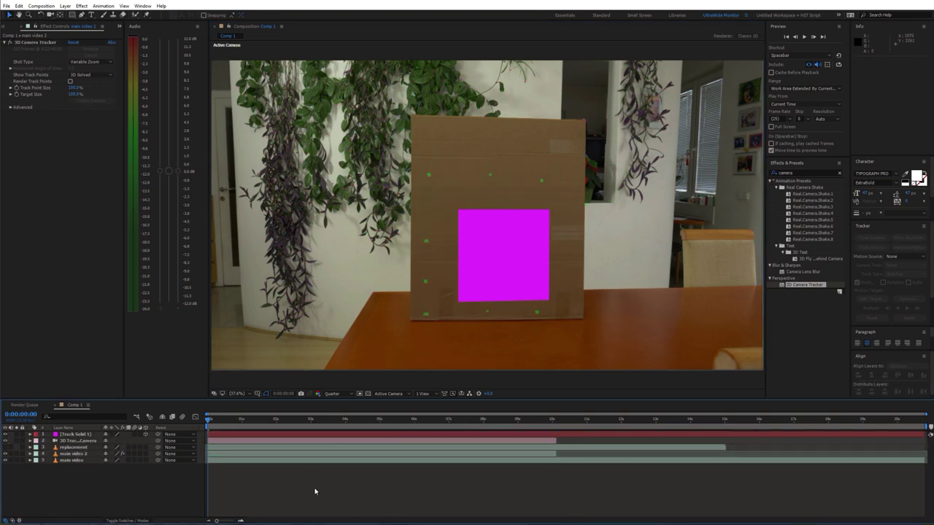
left_click(6, 434)
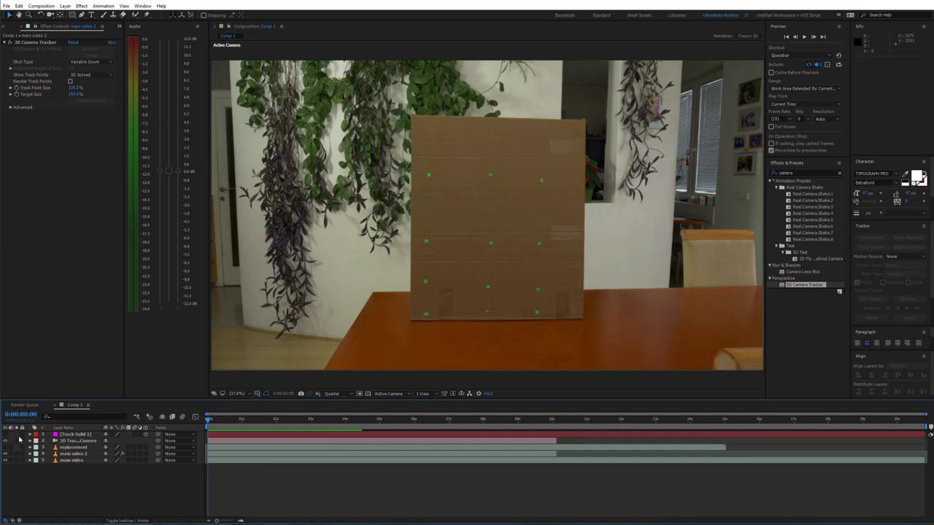
Draw a four-point Pen tool mask on the replacement layer around the cardboard's corners and make the layer visible
left_click(38, 447)
left_click(6, 447)
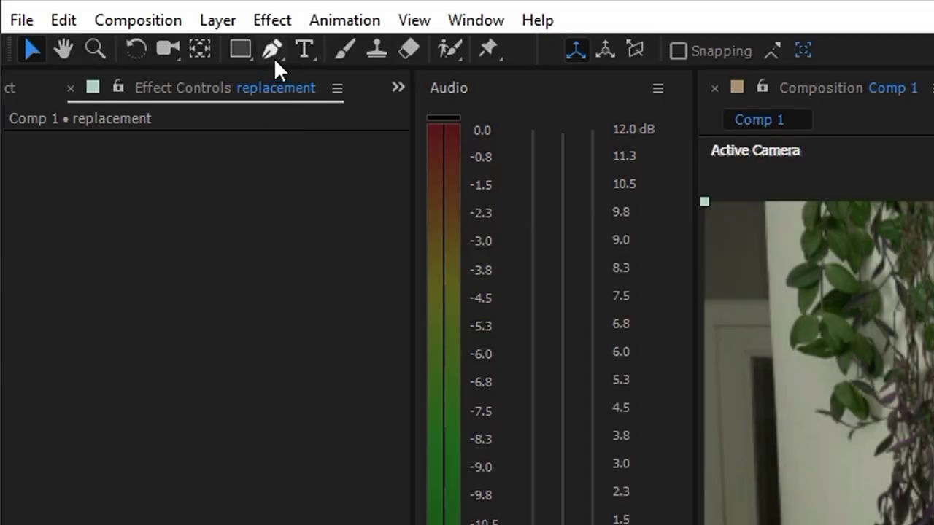
left_click(274, 57)
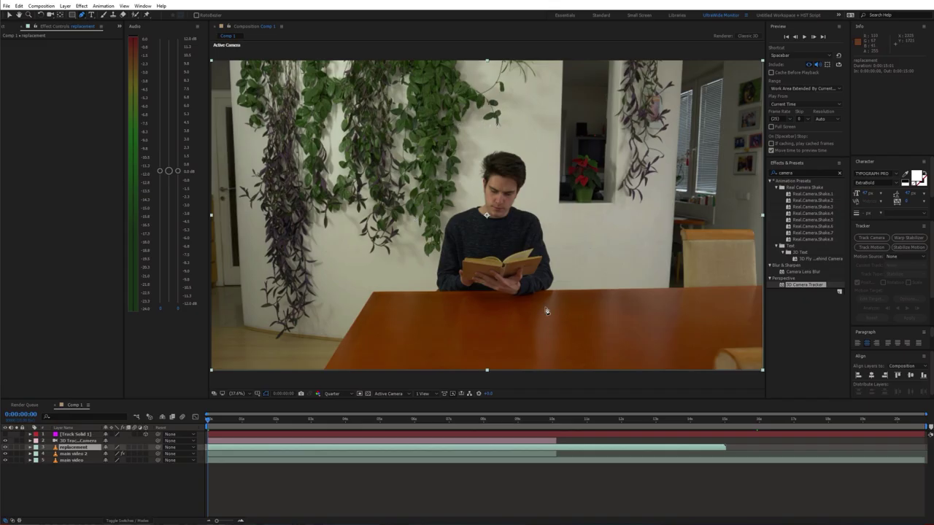
left_click(5, 447)
scroll(418, 348, "up", 2)
left_click_drag(418, 348, 243, 303)
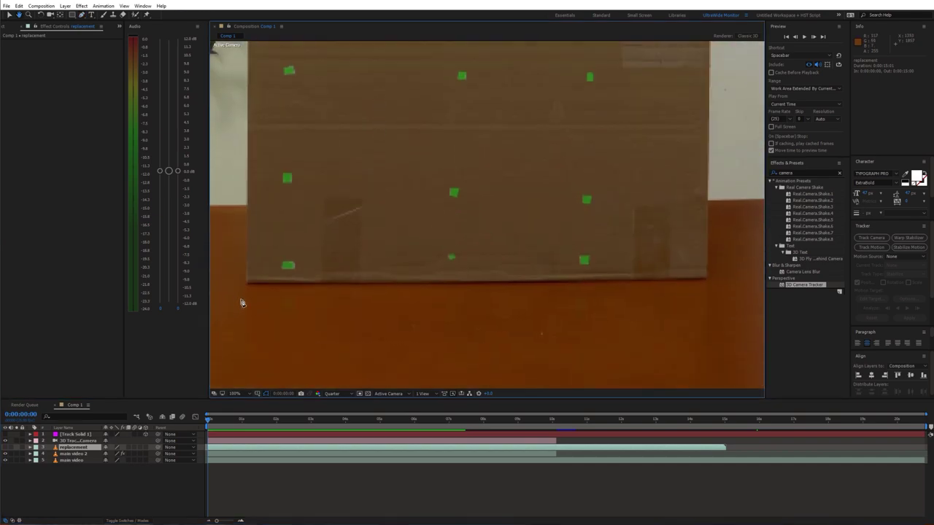
left_click_drag(717, 291, 480, 290)
scroll(460, 171, "up", 5)
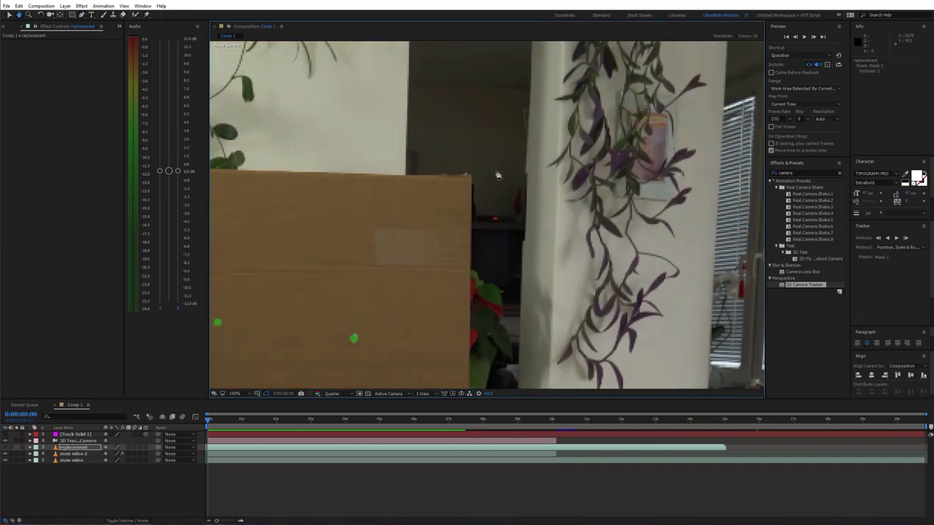
left_click_drag(459, 199, 754, 195)
left_click_drag(384, 343, 401, 152)
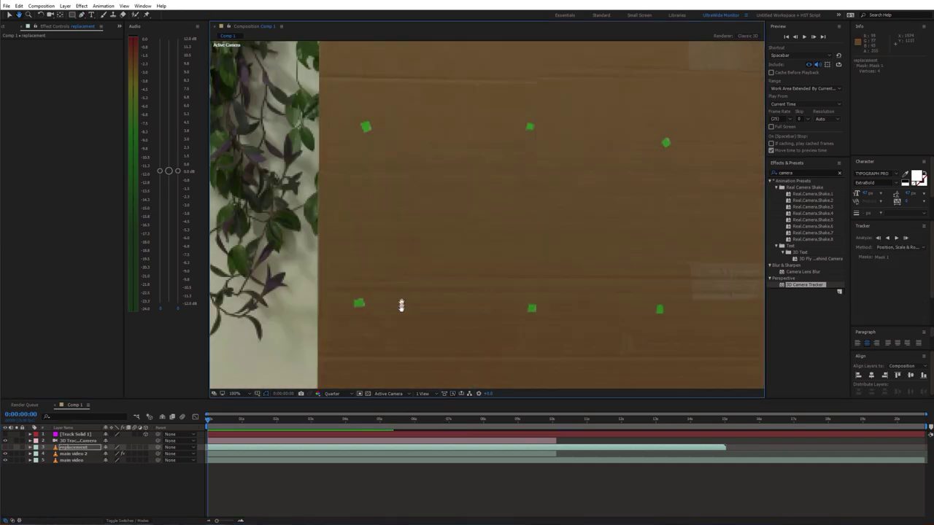
left_click_drag(401, 307, 409, 108)
left_click(323, 325)
key("shift+slash")
left_click(6, 448)
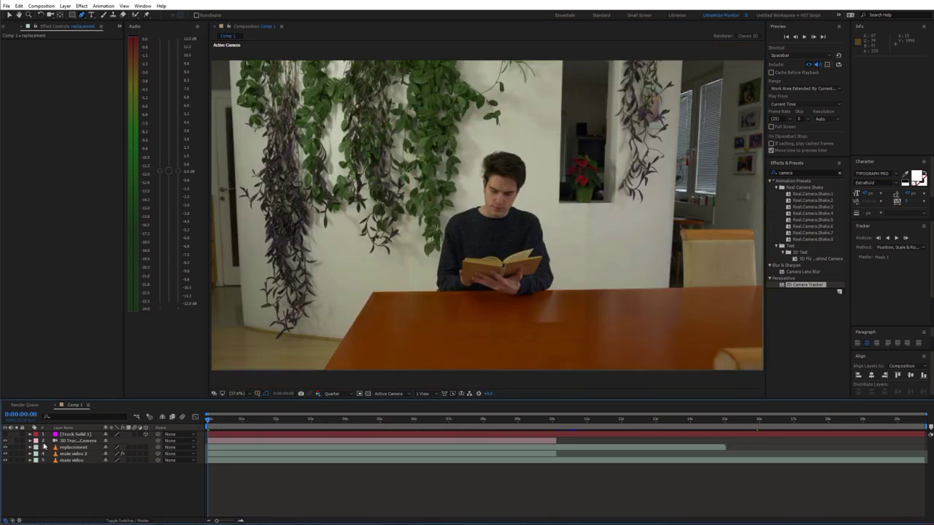
Turn the replacement layer into a 3D layer and locate it in the composition view
left_click(73, 448)
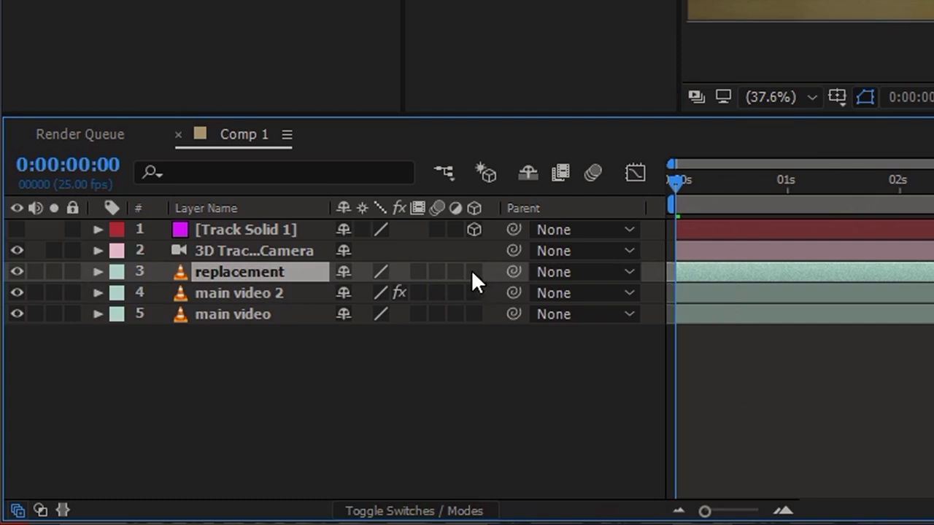
left_click(474, 271)
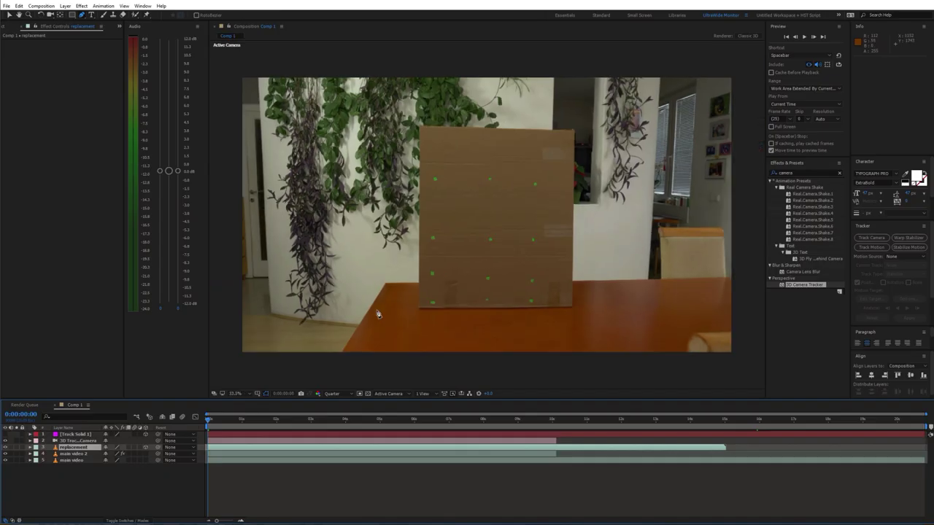
scroll(378, 313, "down", 2)
key("period")
key("period")
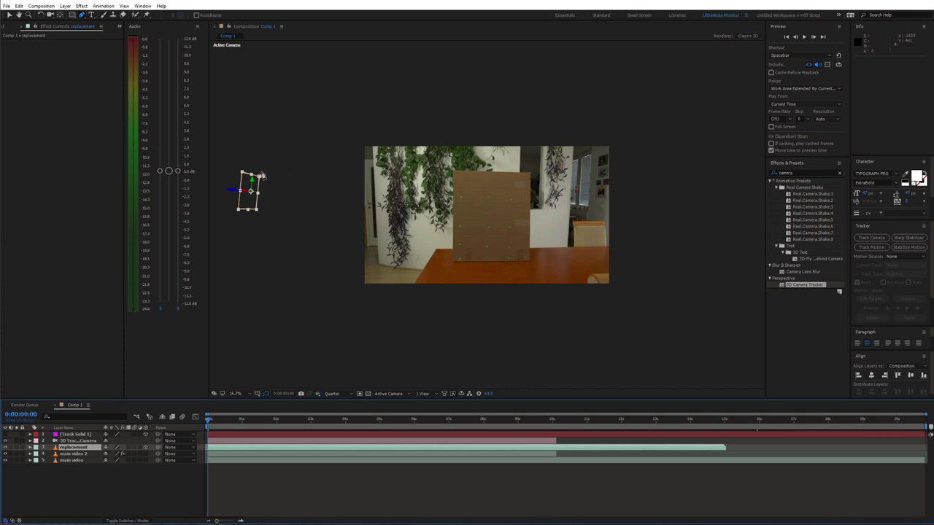
Copy Track Solid 1's Transform properties onto the replacement layer and check its tracking up to 0:00:06:16
left_click(78, 436)
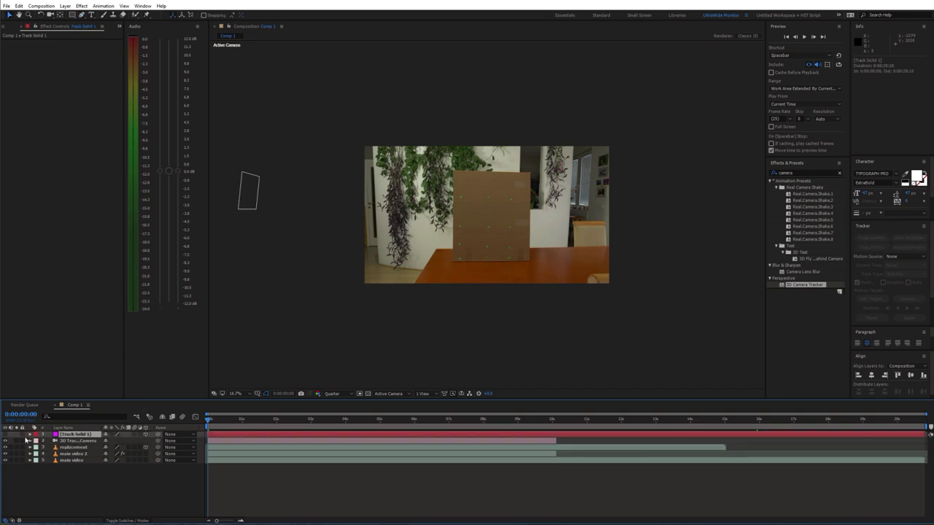
left_click(30, 434)
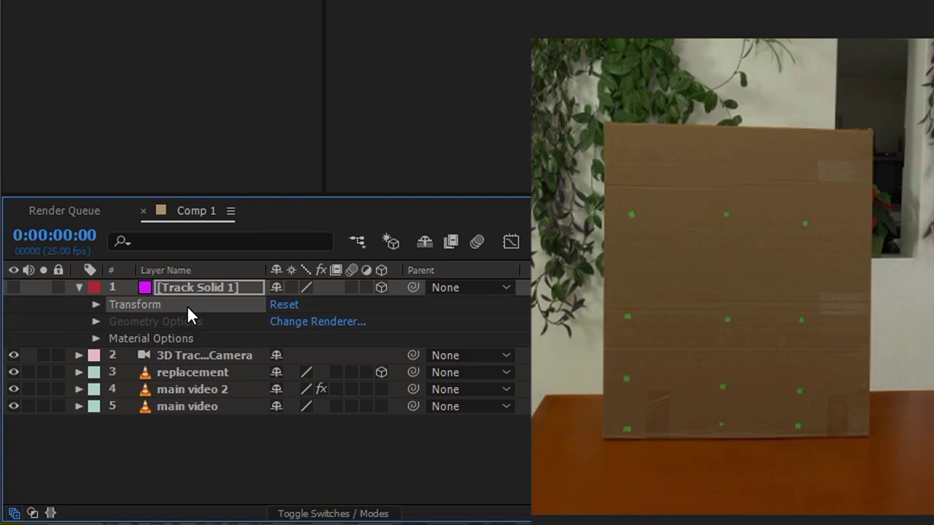
left_click(78, 286)
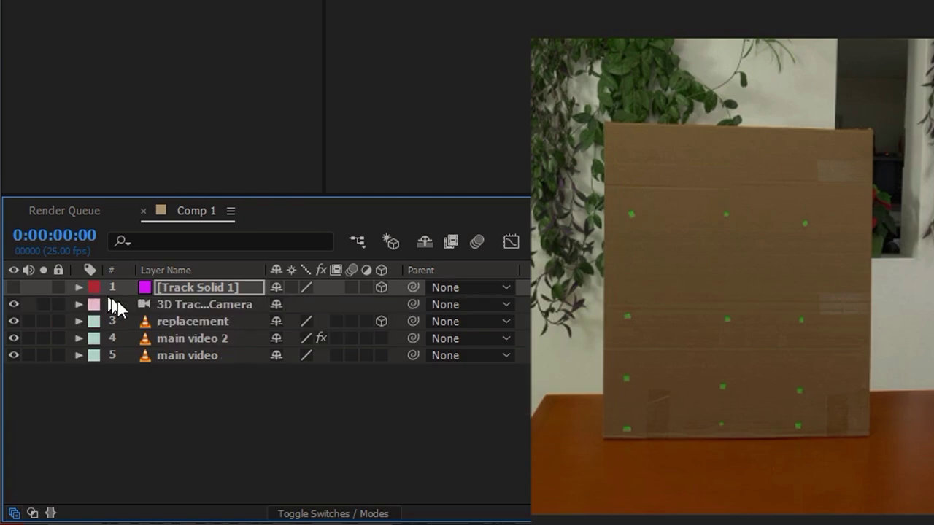
left_click(184, 318)
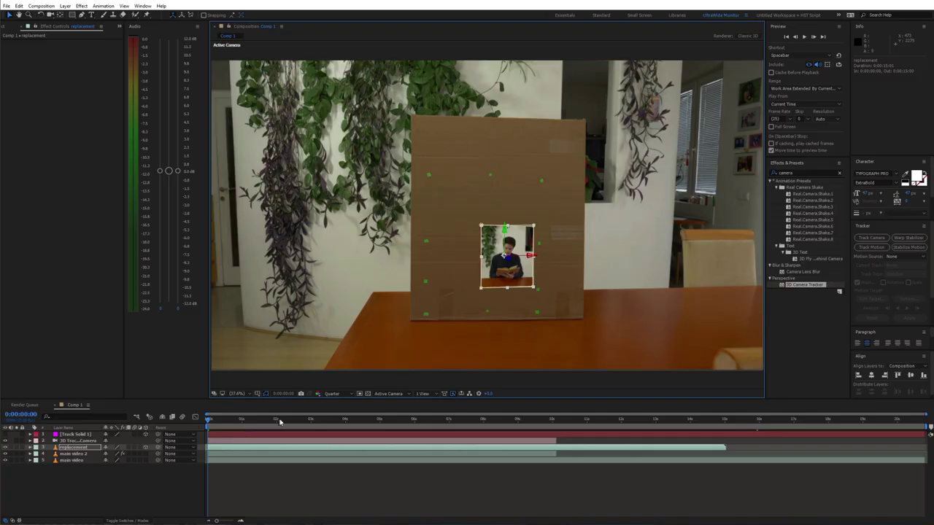
left_click_drag(281, 420, 436, 421)
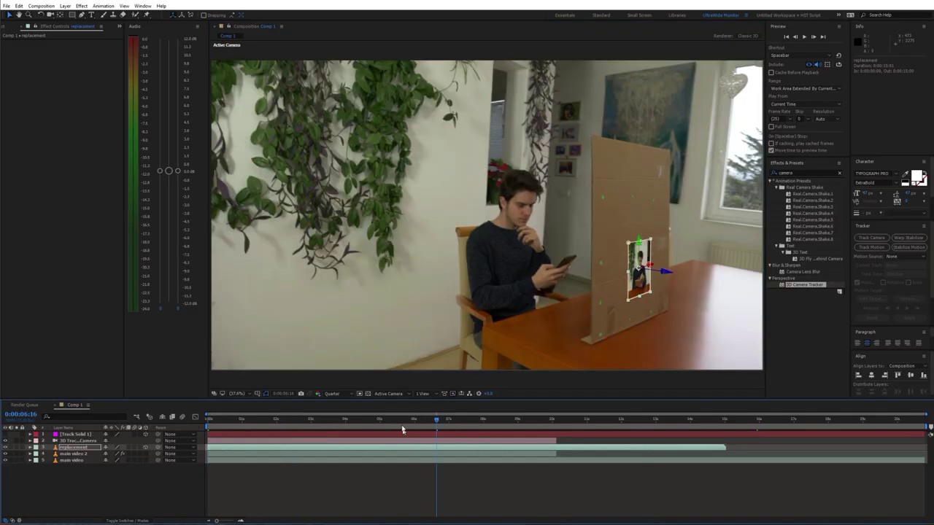
Scale up the replacement layer and move it to cover the cardboard at 0:00:06:16
key("s")
left_click_drag(115, 454, 185, 454)
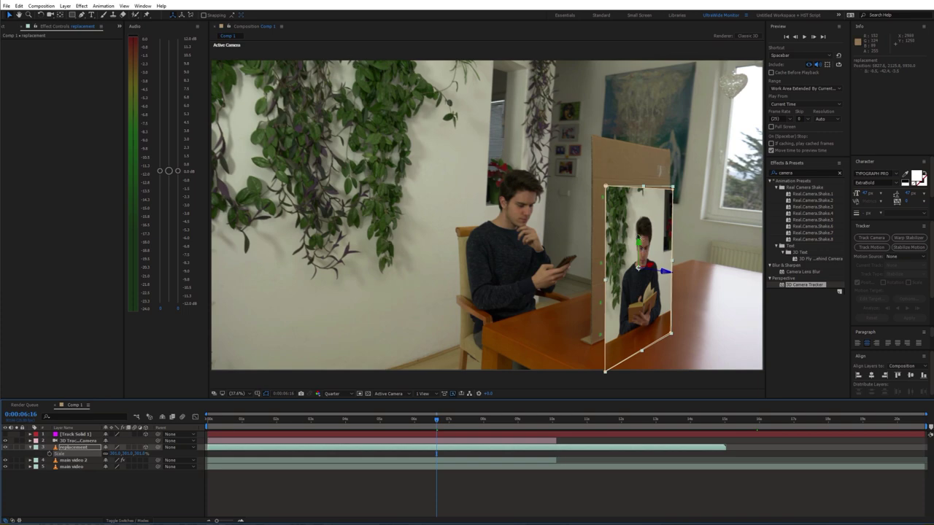
left_click_drag(638, 239, 638, 206)
left_click_drag(115, 454, 126, 454)
left_click_drag(639, 199, 647, 220)
Adjust the replacement layer's orientation and position at the first frame to line it up with the main video
key("Home")
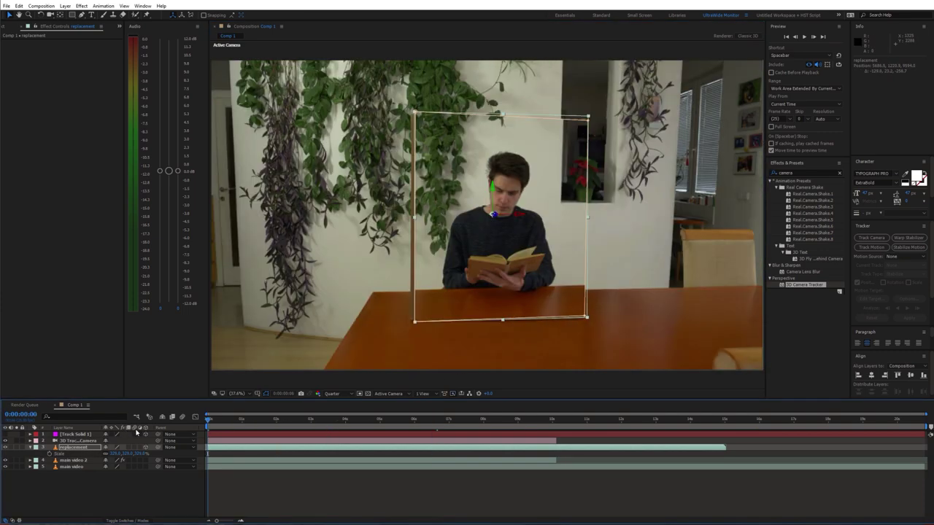
key("shift+r")
left_click_drag(118, 460, 124, 460)
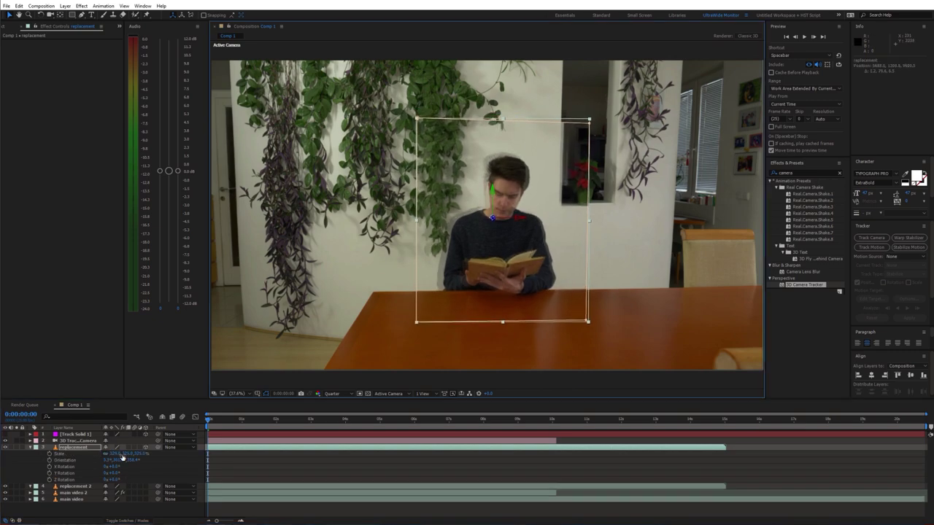
left_click_drag(124, 459, 119, 460)
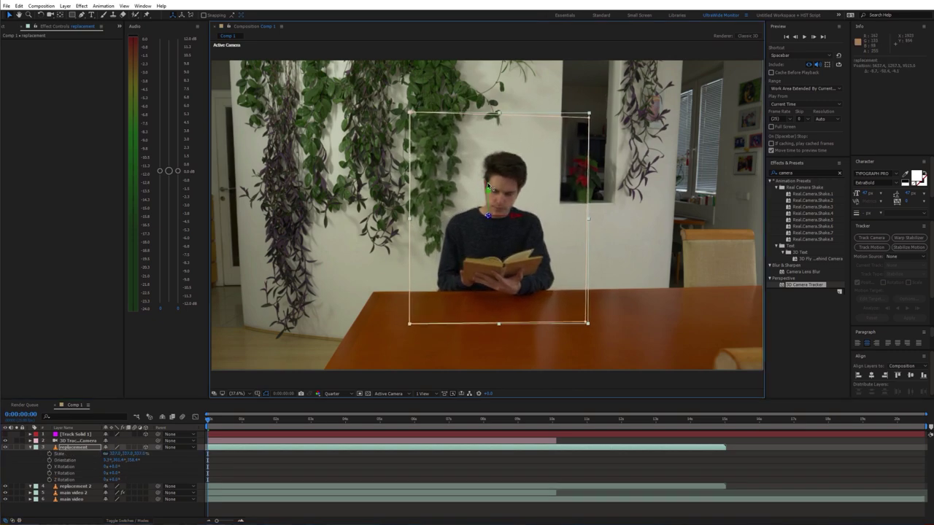
key("ctrl+z")
Refine the replacement layer's scale to 336.8% and orientation to 3.3°, 302.0°, 358.4°, toggling its visibility and previewing to check the alignment
left_click(5, 447)
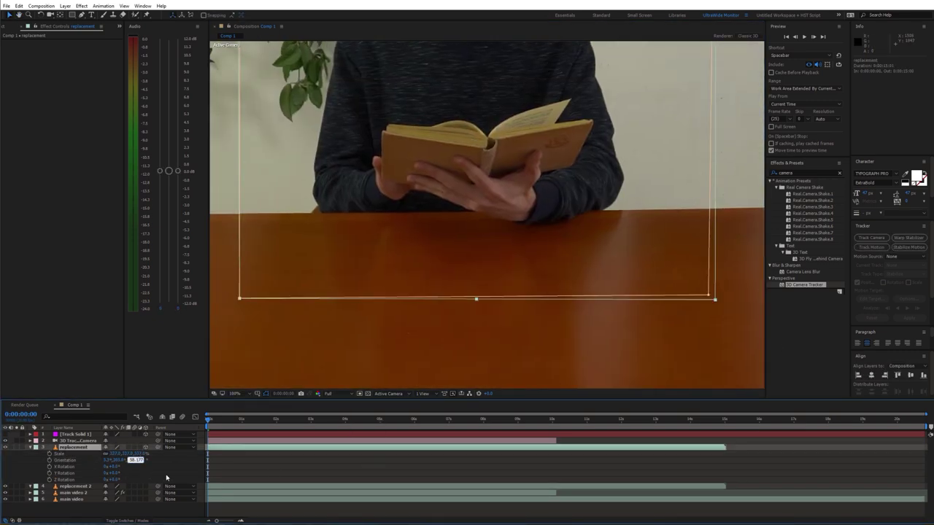
left_click(167, 477)
left_click(235, 394)
left_click(246, 256)
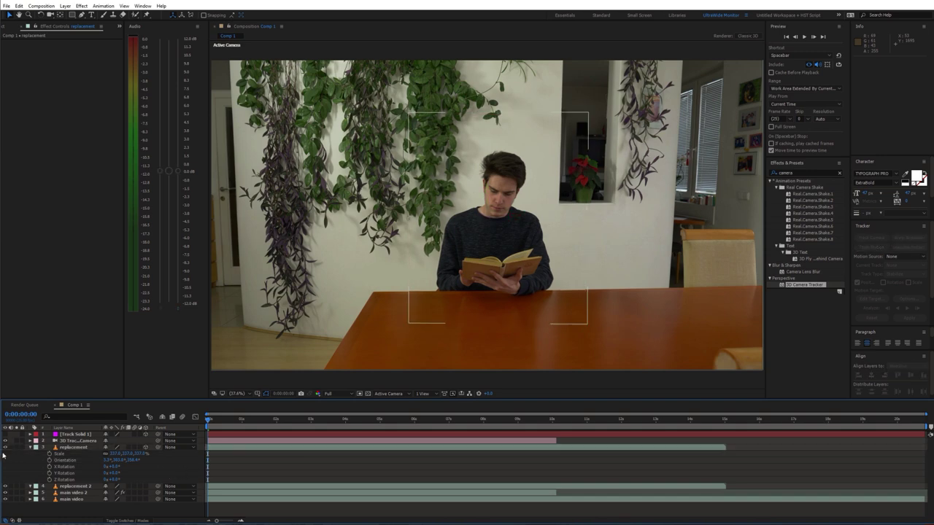
left_click(5, 447)
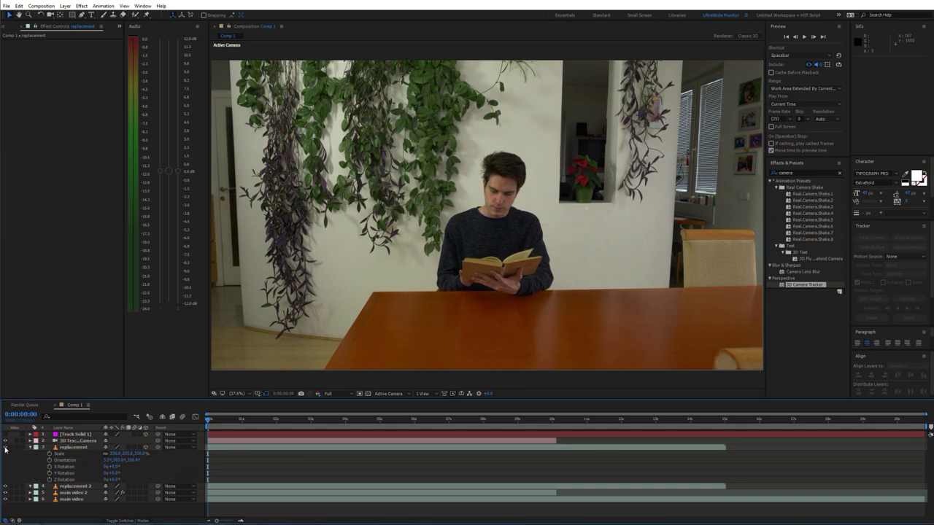
key("space")
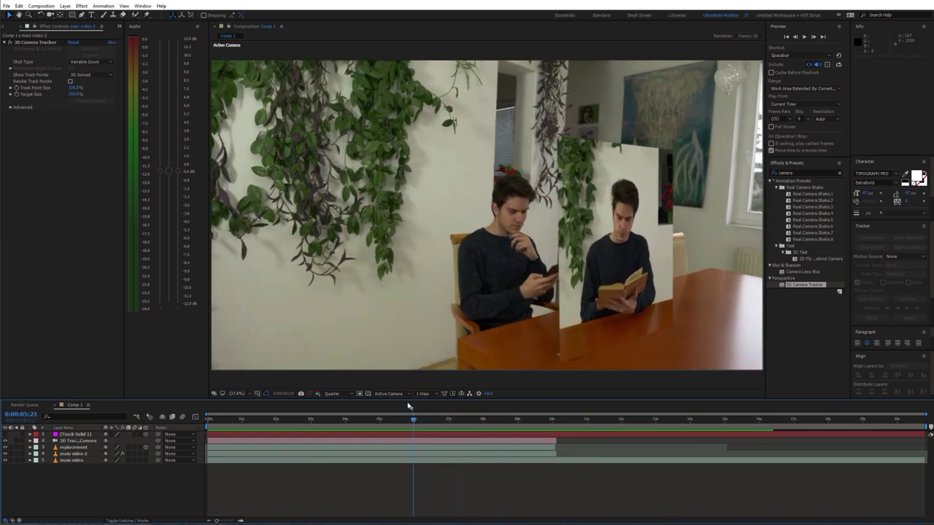
Set Position, Scale and Orientation keyframes on the replacement layer at 0:00:05:19
left_click(411, 452)
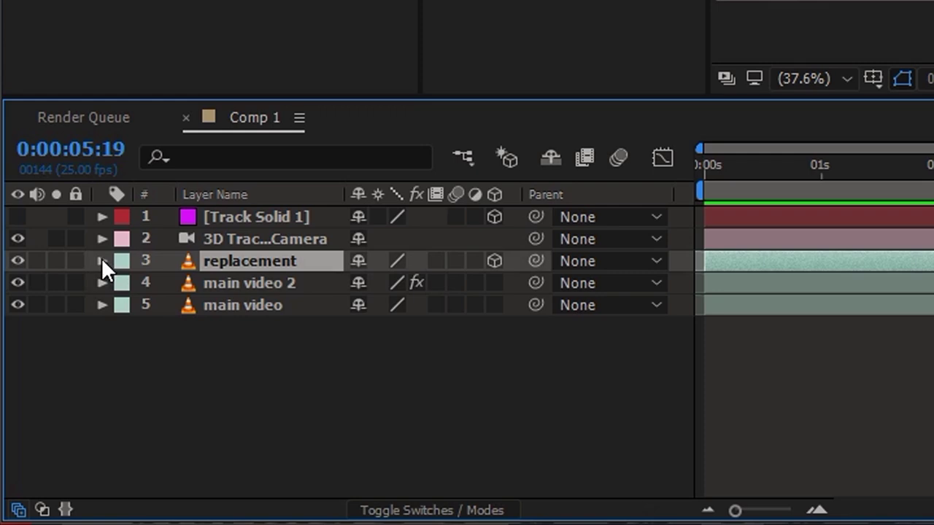
left_click(102, 262)
left_click(125, 304)
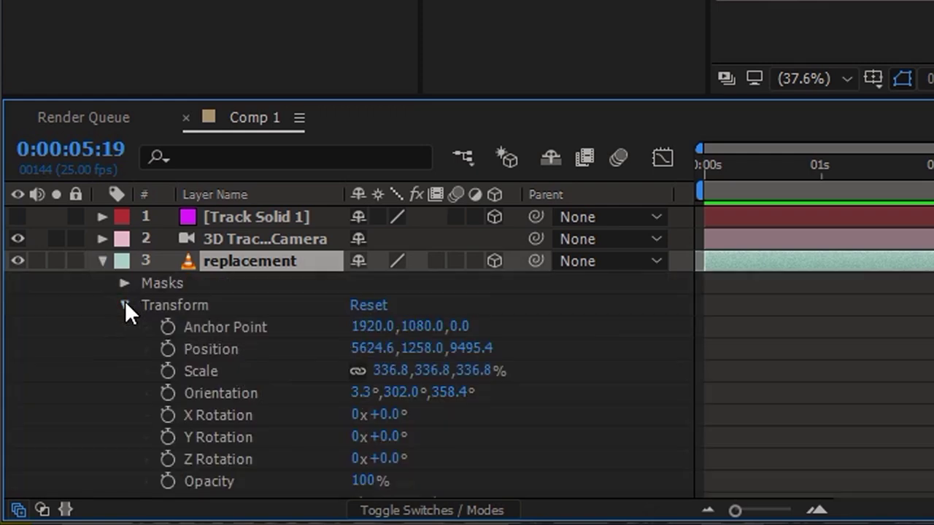
left_click(167, 349)
left_click(168, 371)
left_click(168, 393)
Rotate and reposition the replacement layer at 0:00:09:11 to cover the cardboard seen nearly edge-on
left_click_drag(406, 420, 533, 430)
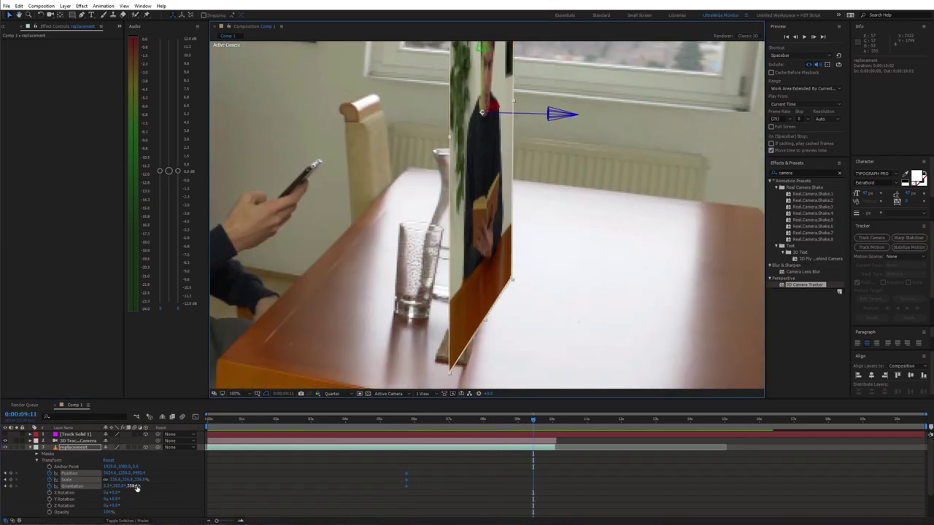
left_click_drag(136, 488, 119, 487)
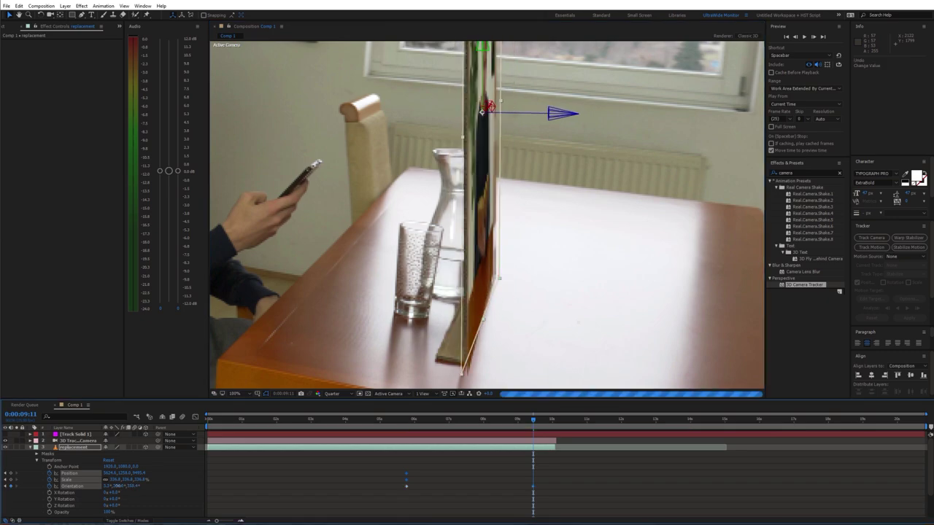
left_click_drag(438, 336, 468, 353)
left_click_drag(505, 110, 514, 91)
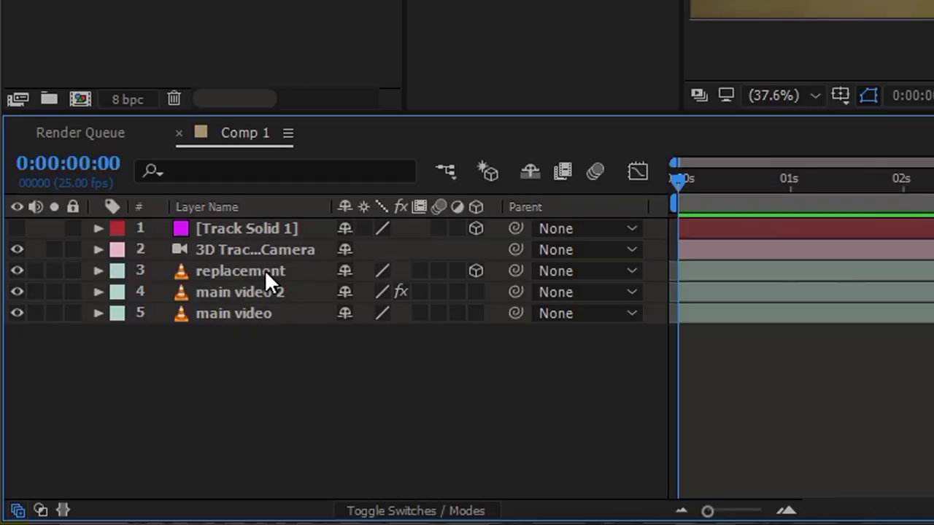
Enable motion blur for the composition and for the replacement layer
left_click(81, 447)
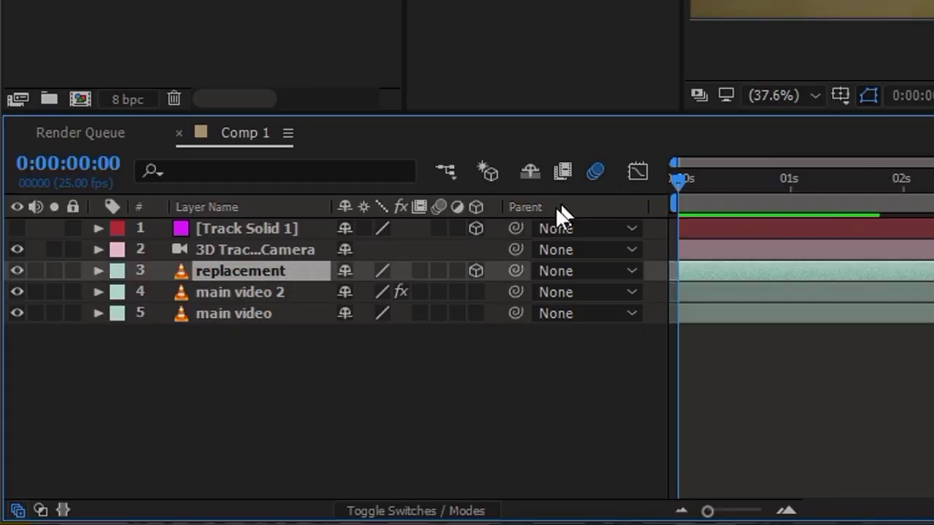
left_click(442, 271)
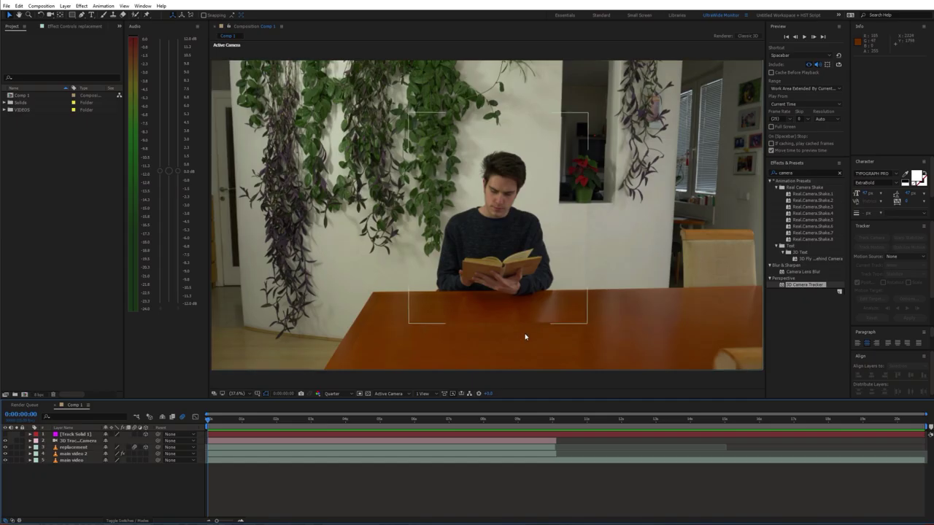
Duplicate the replacement layer and delete the mask from the copy so it fills the whole frame
left_click(66, 449)
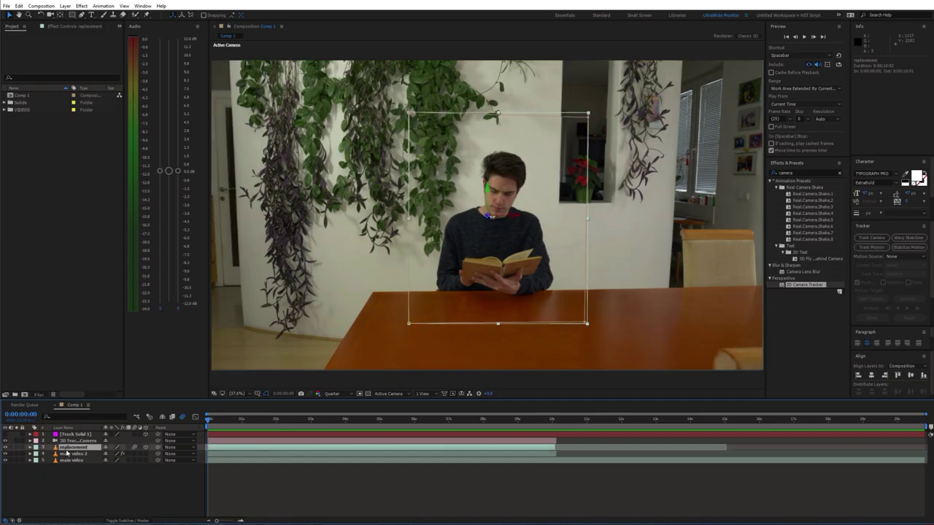
key("ctrl+d")
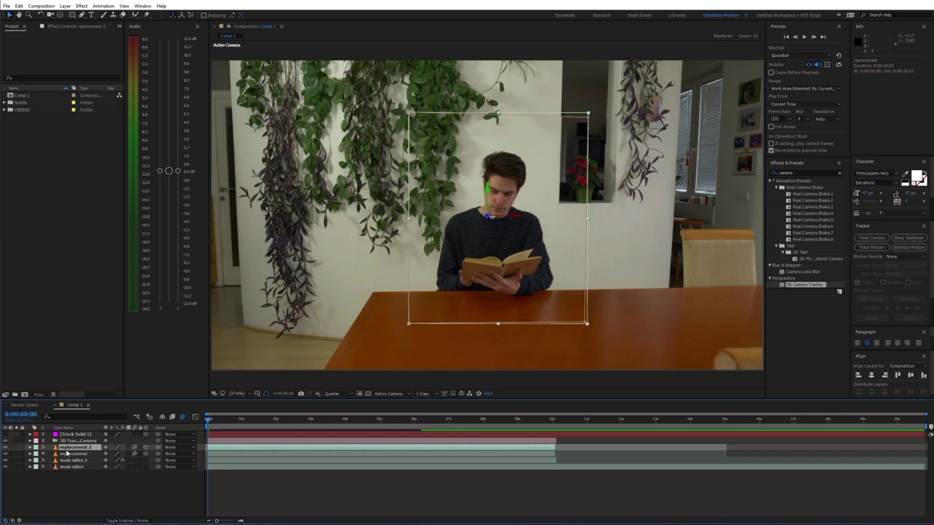
key("m")
left_click(65, 452)
key("Delete")
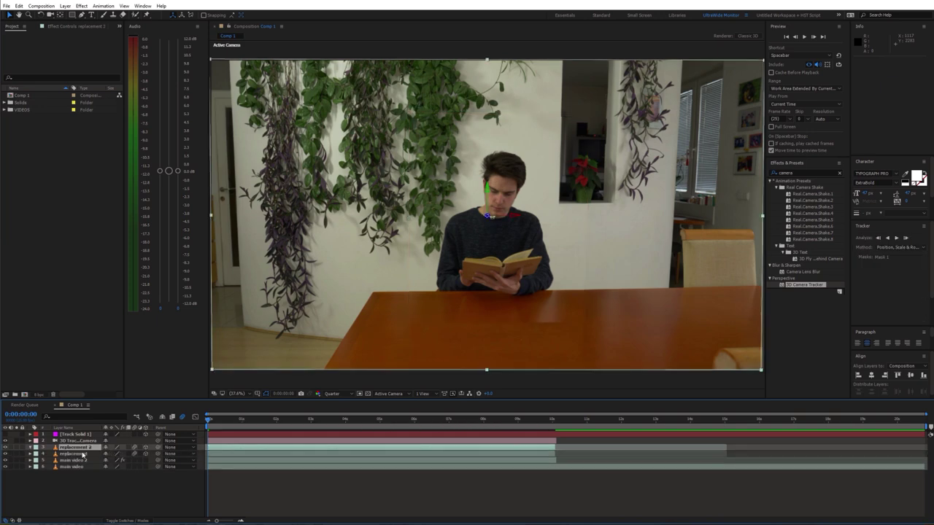
Cut the unmasked replacement 2 layer at 0:00:01:11 and remove the part after the cut
left_click_drag(222, 423, 258, 422)
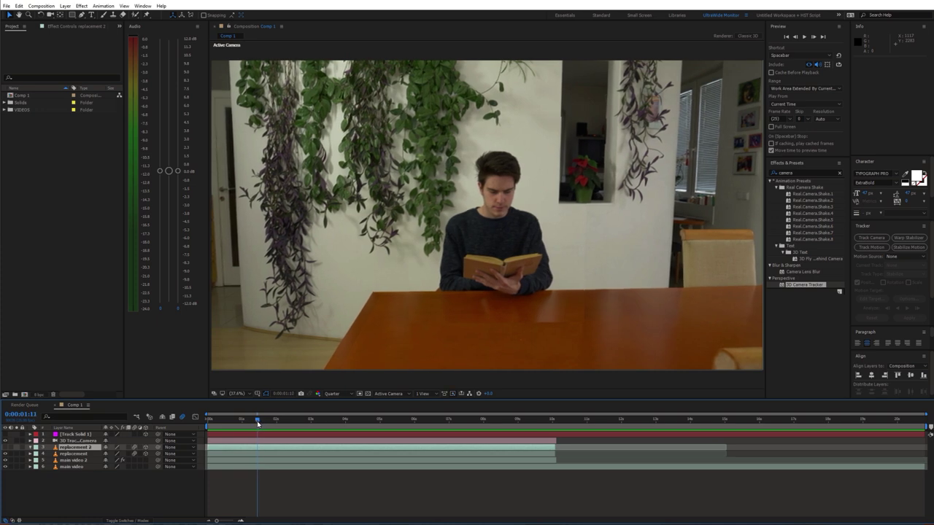
key("ctrl+d")
key("Delete")
left_click(248, 447)
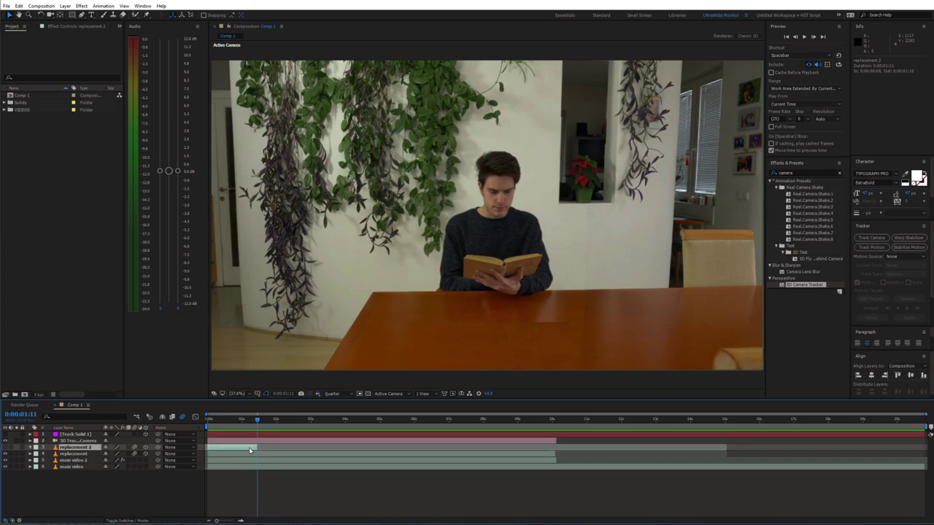
Fade out replacement 2 with Opacity keyframes, from 100% at the first frame to the clip's end at 0:00:01:10, and preview it
key("Home")
key("t")
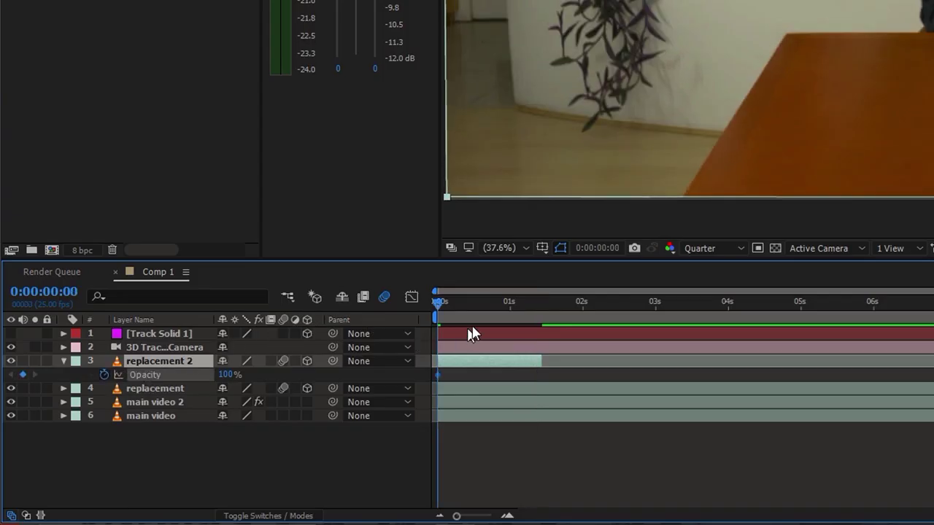
left_click_drag(528, 311, 539, 312)
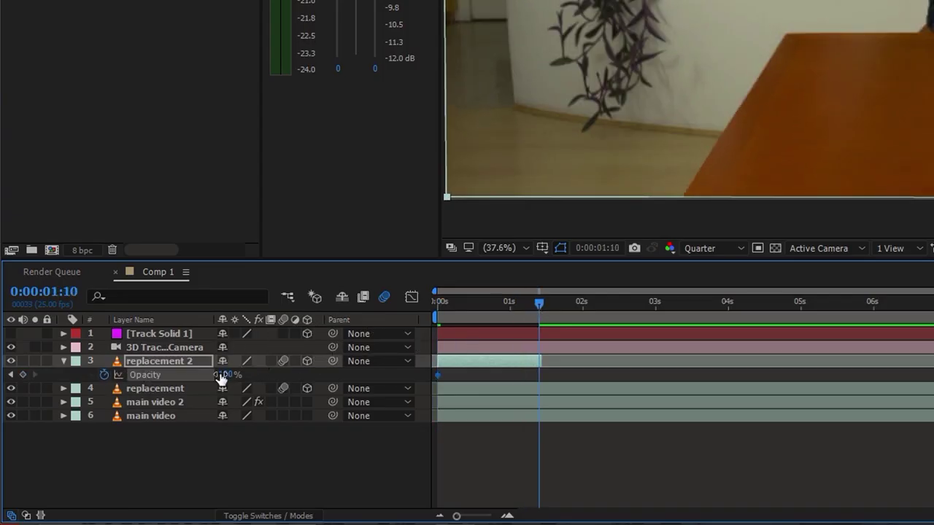
key("Return")
left_click(458, 312)
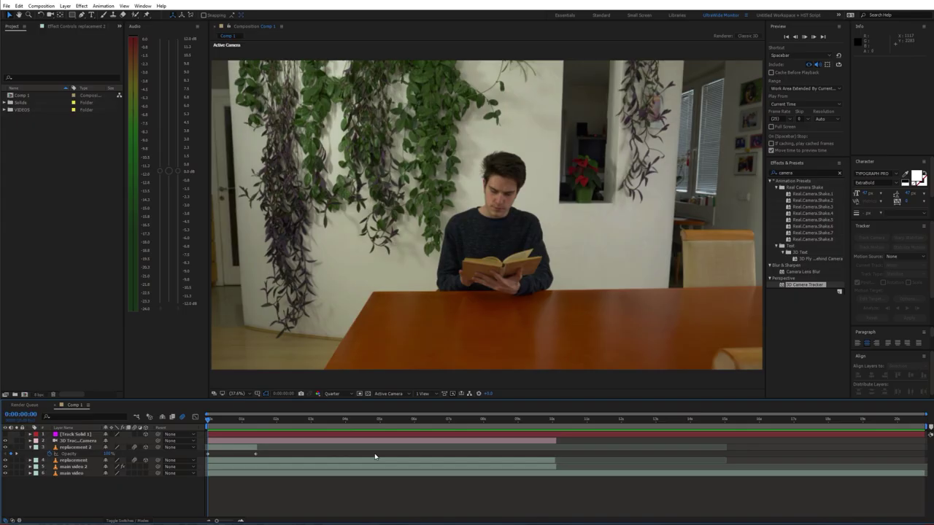
key("space")
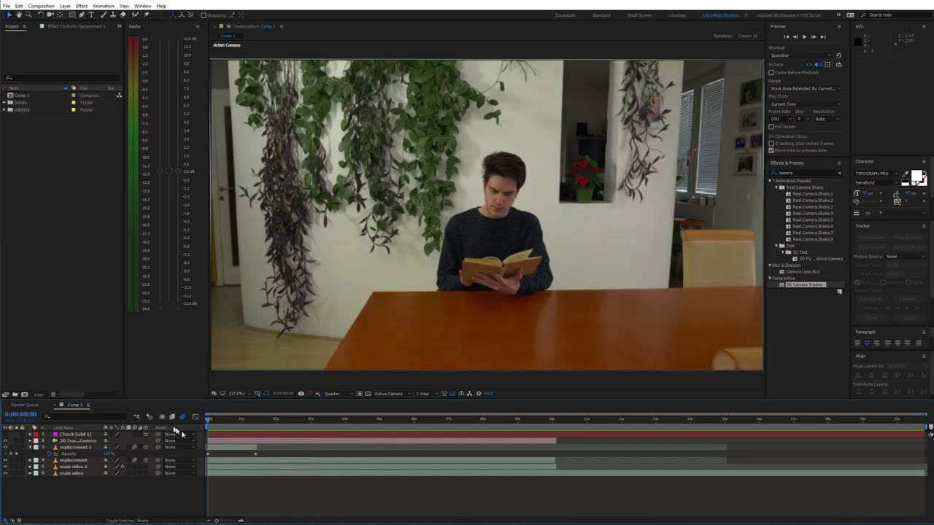
Pre-compose all layers as Pre-comp 1, moving all attributes into the new composition
left_click(84, 461, "shift")
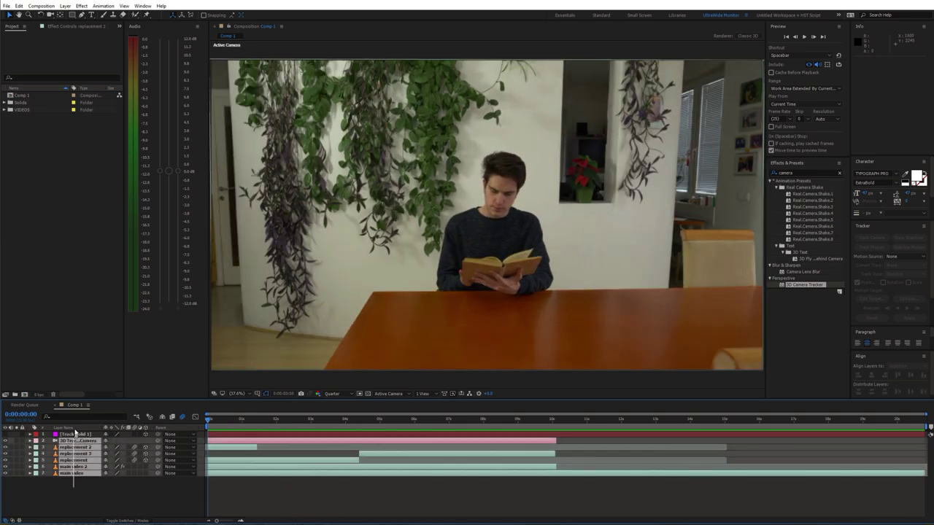
right_click(84, 461)
left_click(110, 399)
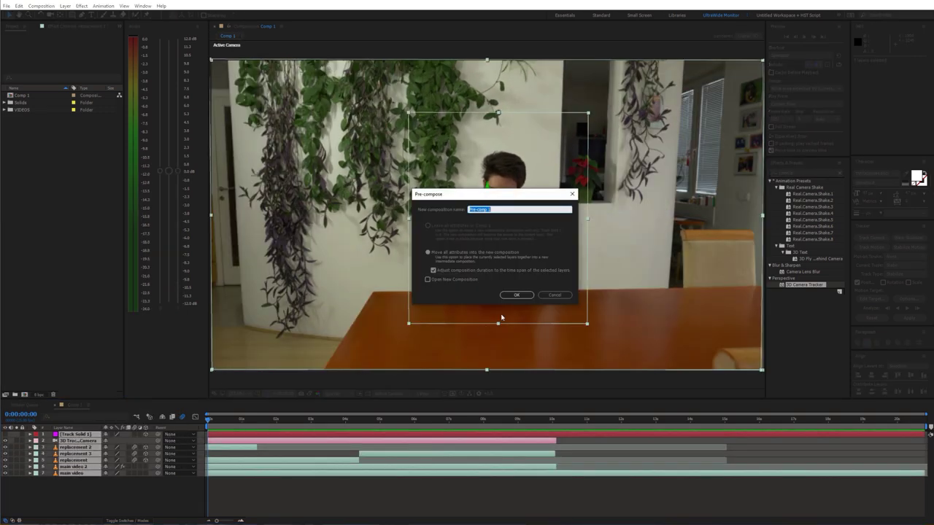
left_click(515, 297)
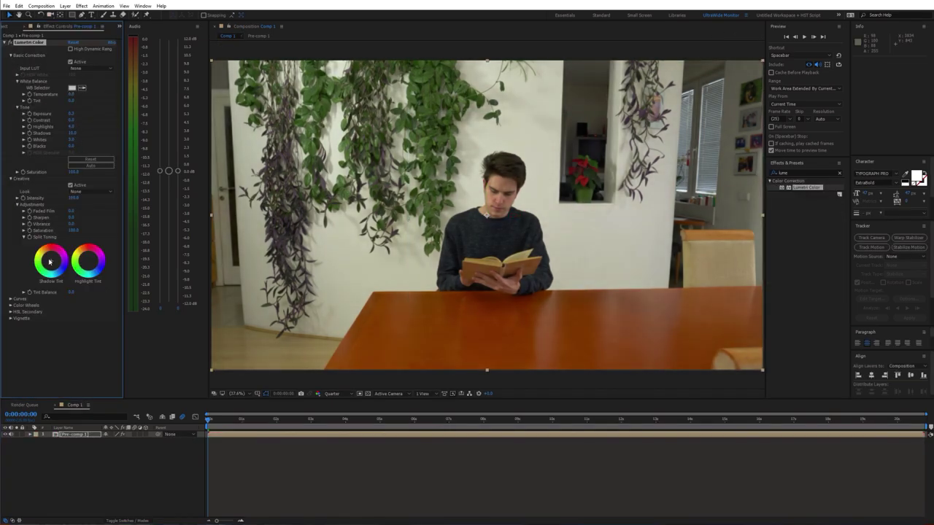